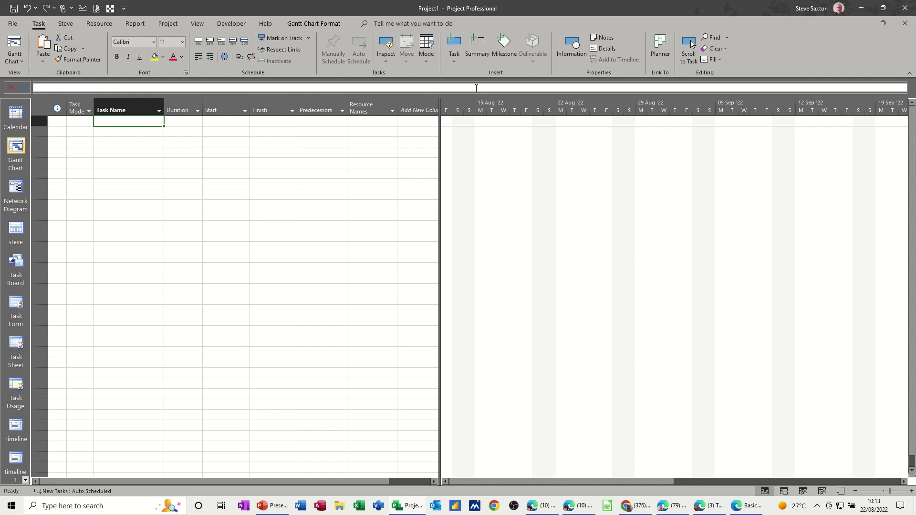
Enter Task 1 starting Mon 22/08/22, then bring up Recurring Task Information.
left_click(453, 62)
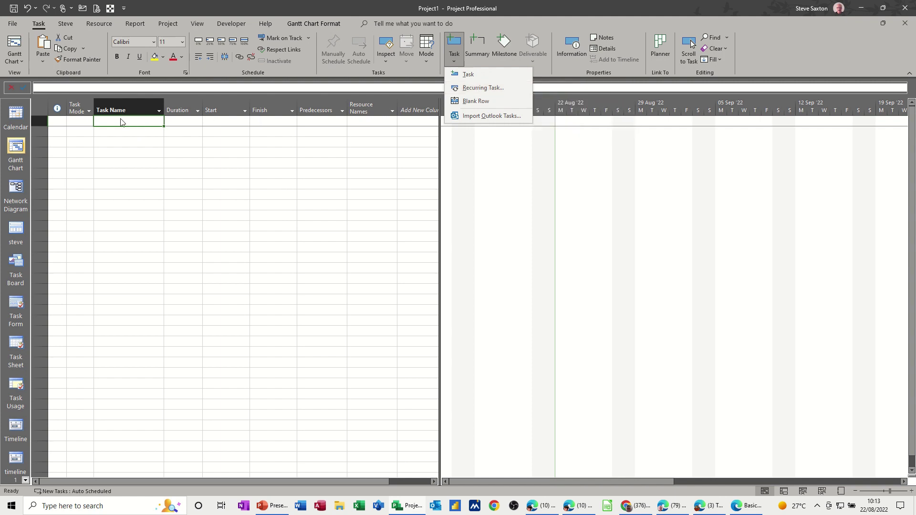
left_click(134, 123)
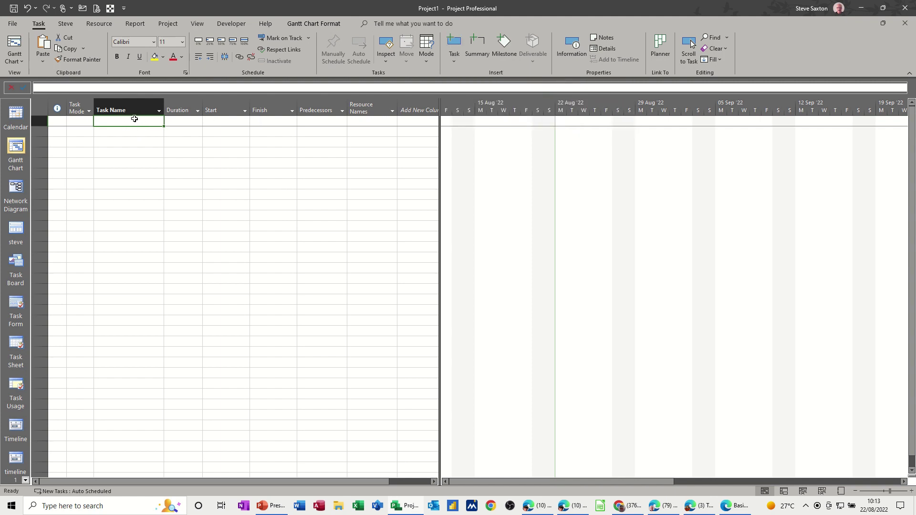
type("Task 1")
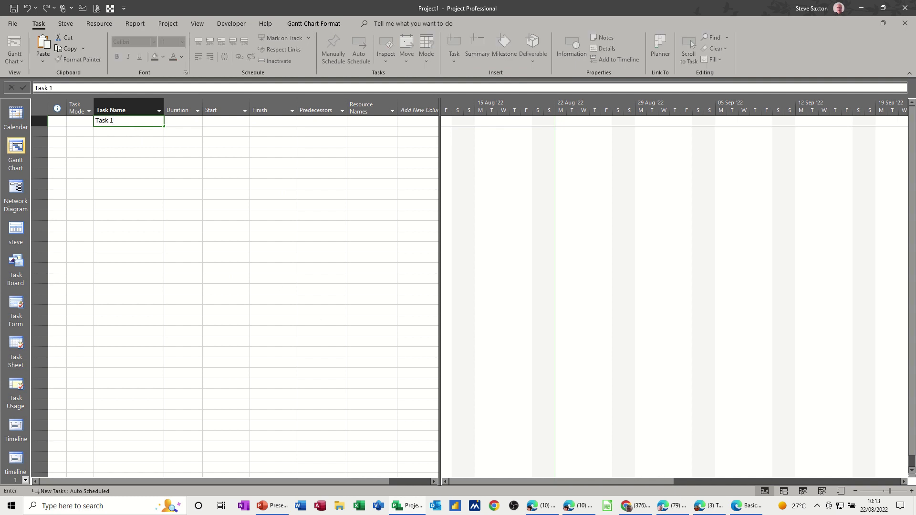
key("Return")
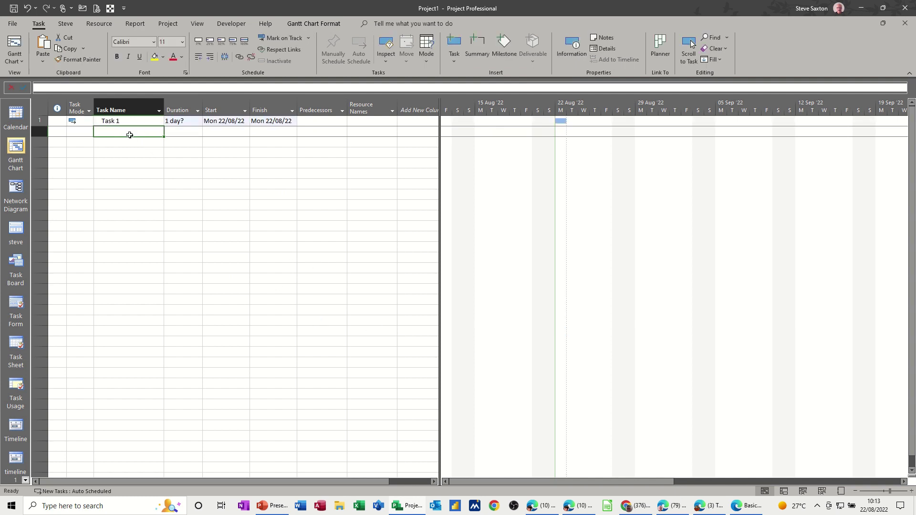
left_click(451, 63)
left_click(466, 85)
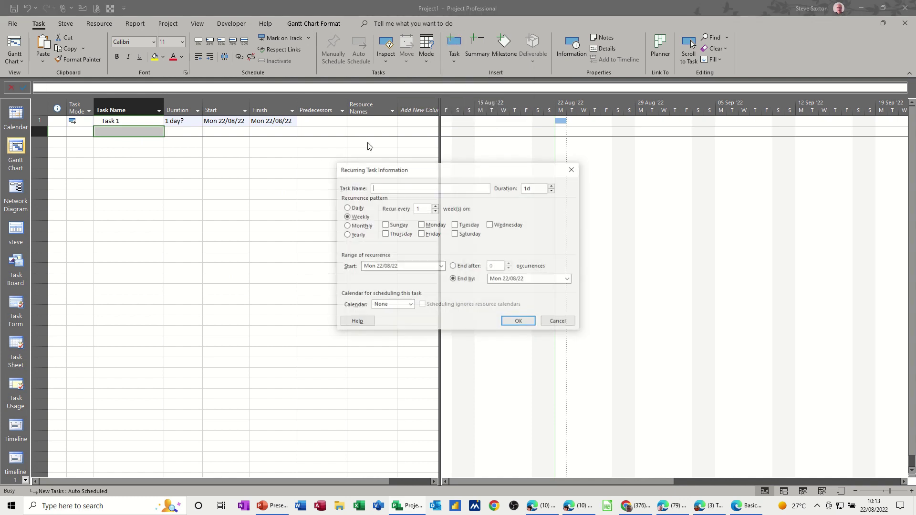
Create recurring task 'Planning': 2 hours, weekly on Monday, ending after 4 occurrences.
left_click_drag(408, 163, 248, 163)
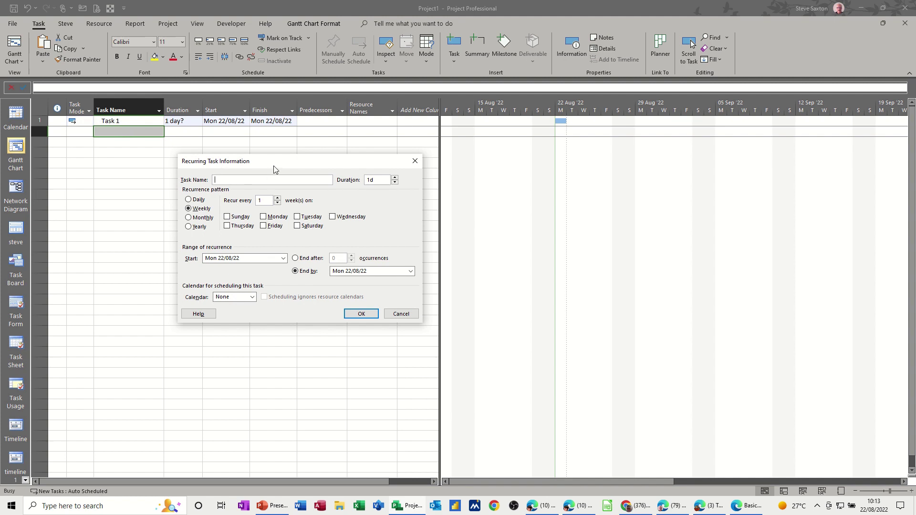
type("Pla")
type("2hr")
left_click(263, 217)
left_click(310, 259)
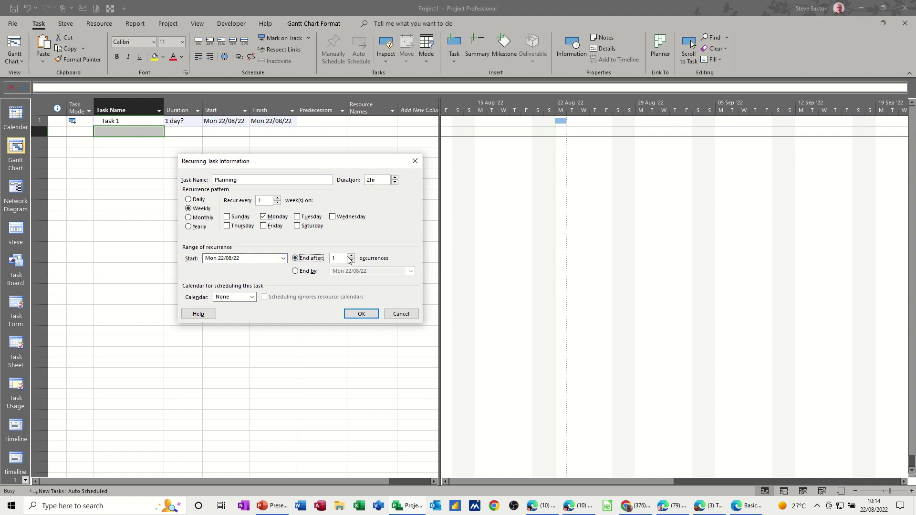
left_click(351, 256)
left_click(351, 256)
left_click(348, 315)
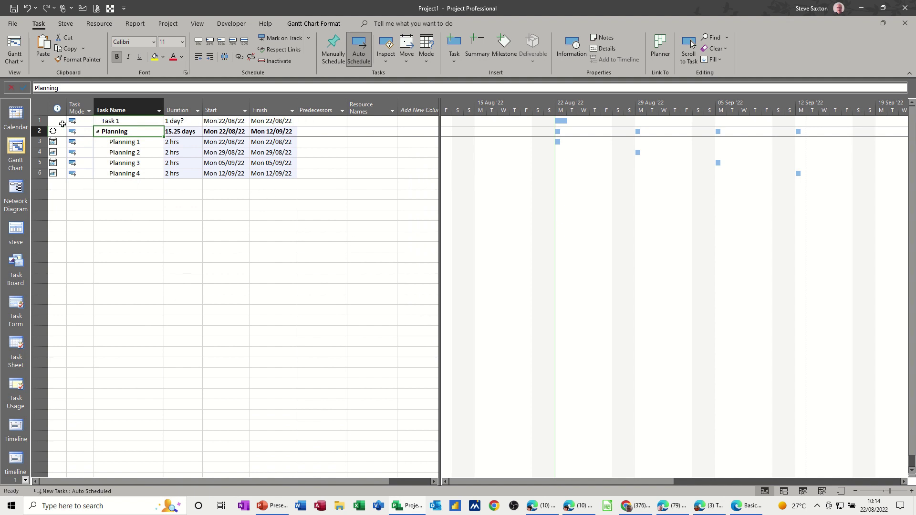
Delete the Task 1 row, then collapse and re-expand the Planning summary to check its occurrences.
left_click(42, 121)
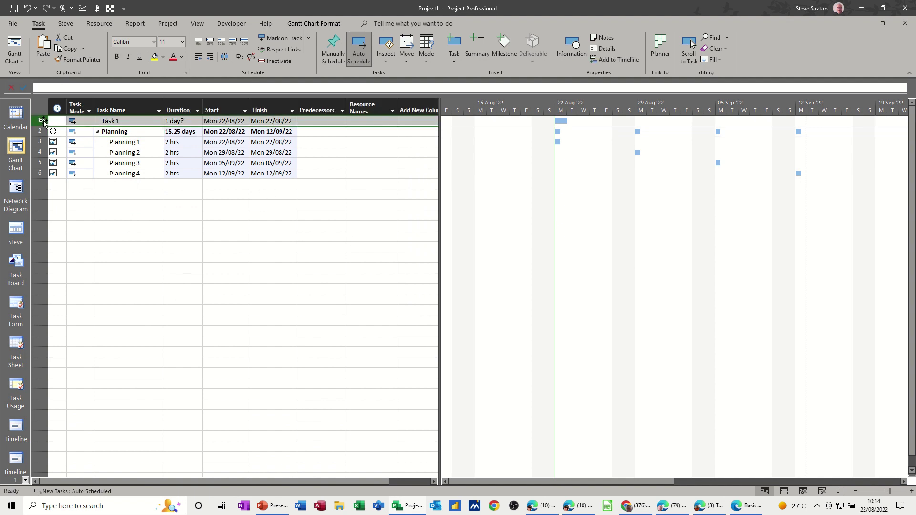
key("Delete")
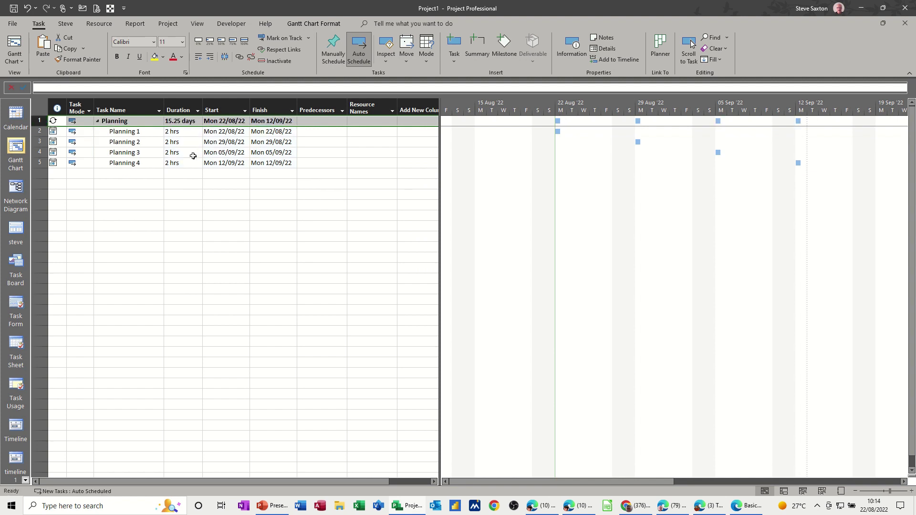
left_click(147, 135)
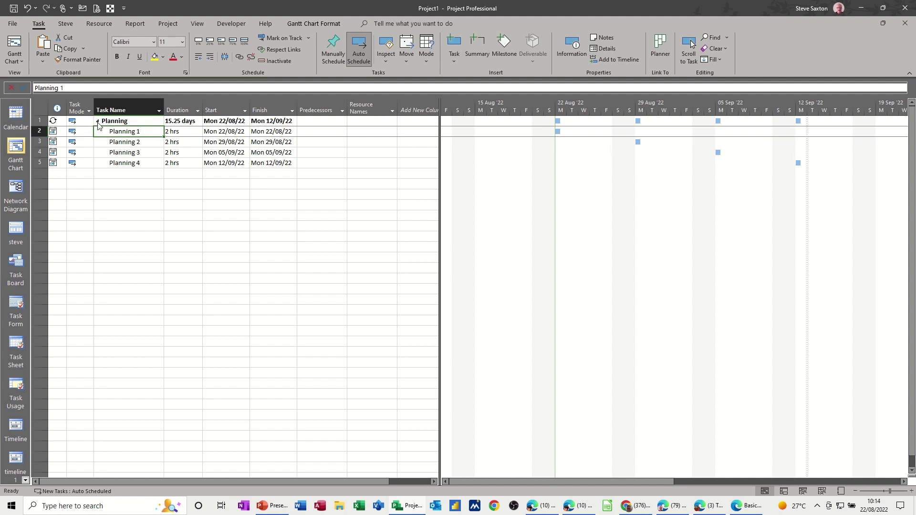
left_click(96, 121)
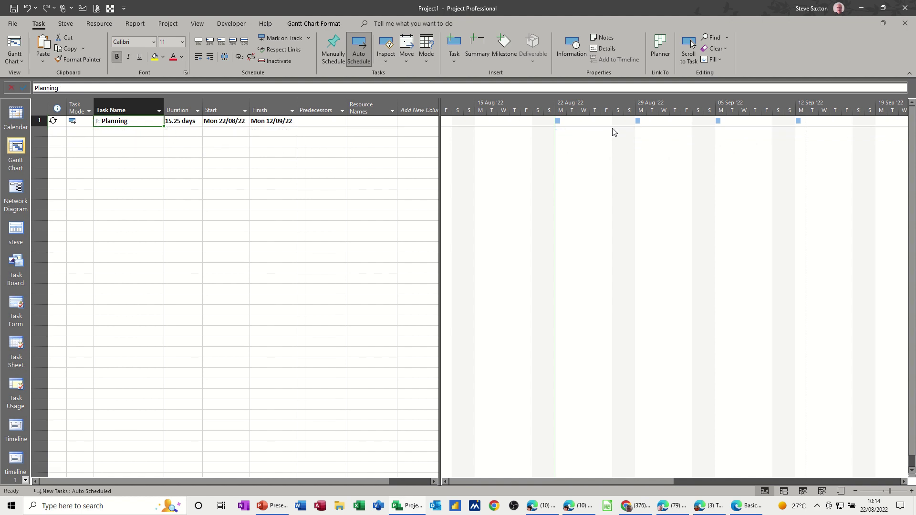
left_click(98, 122)
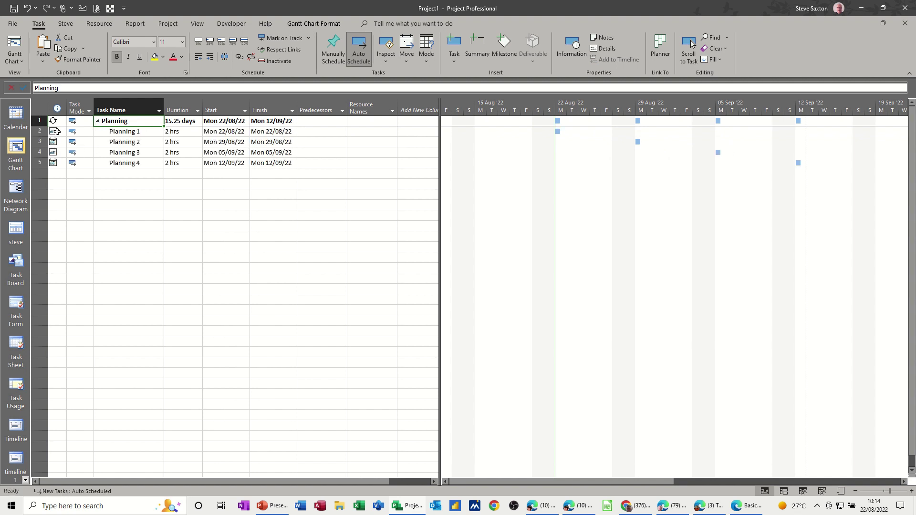
mouse_move(55, 154)
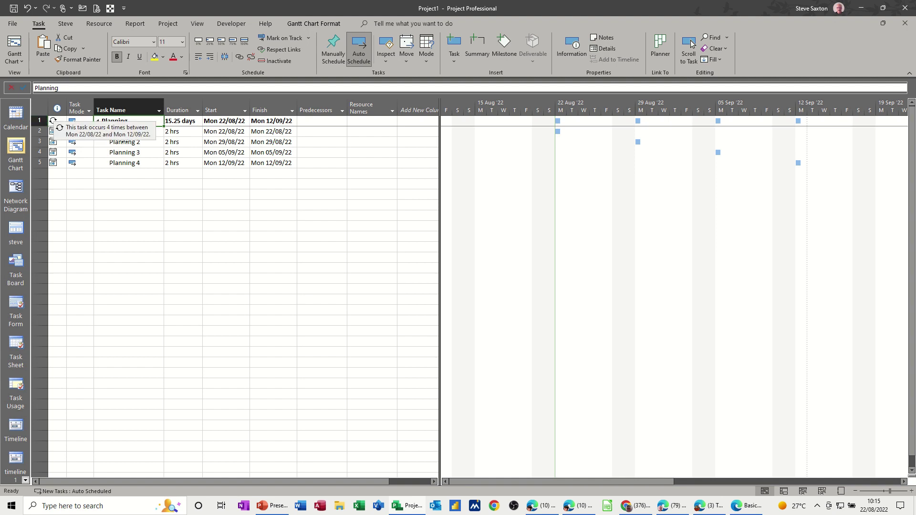
Below a blank row, set up recurring task 'Review' weekly on Monday, ending after 4 occurrences.
left_click(122, 185)
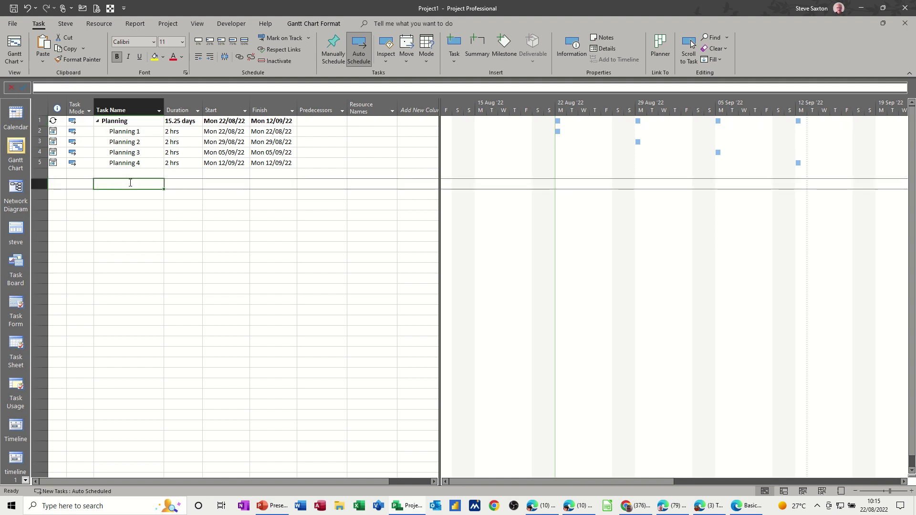
left_click(449, 61)
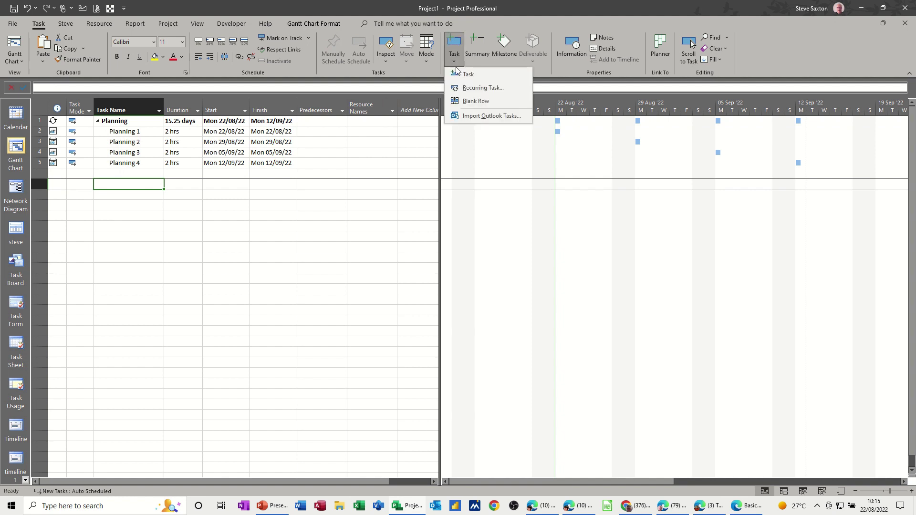
left_click(463, 86)
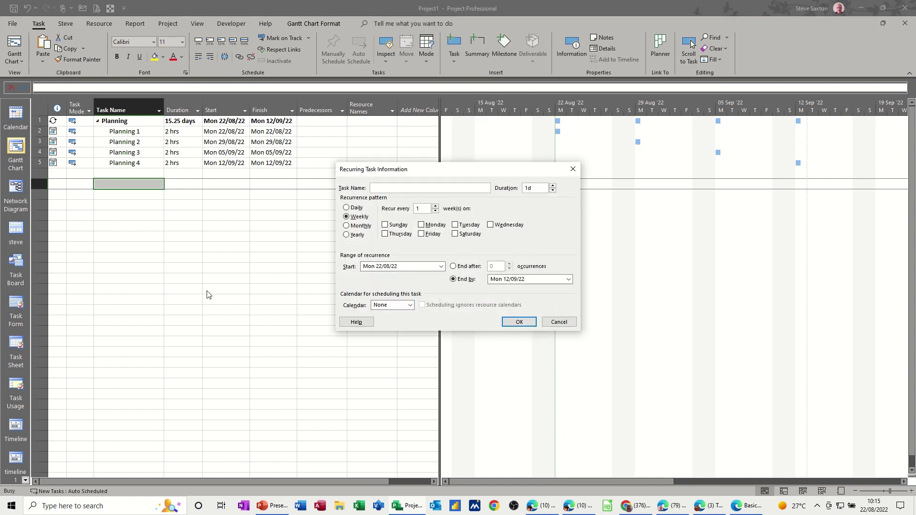
type("Review")
double_click(532, 190)
type("hr")
left_click(420, 225)
left_click(453, 266)
Correct the invalid duration to 2 hours and create the Review recurring task.
left_click(515, 322)
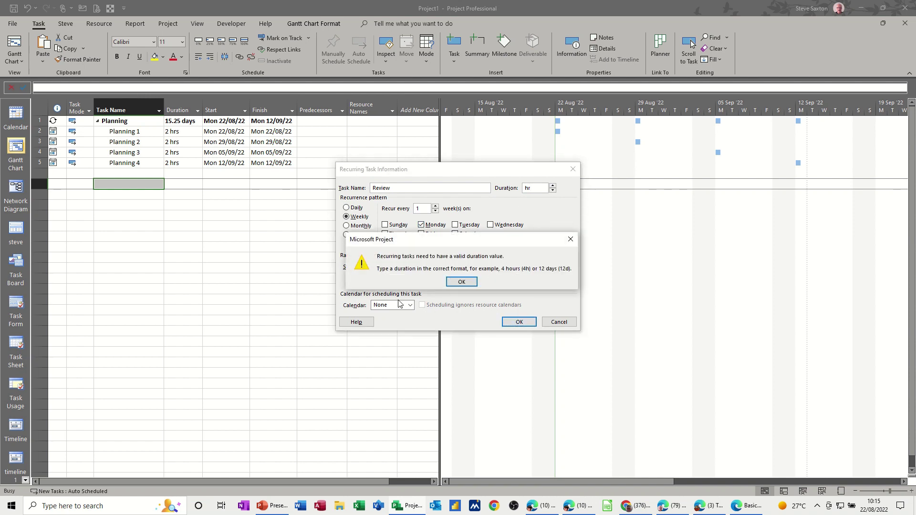
left_click(462, 282)
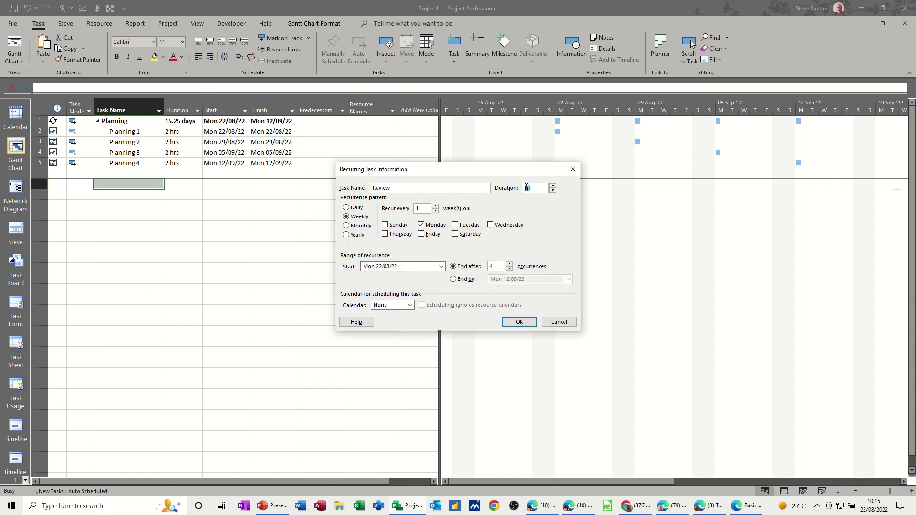
type("2")
left_click(509, 323)
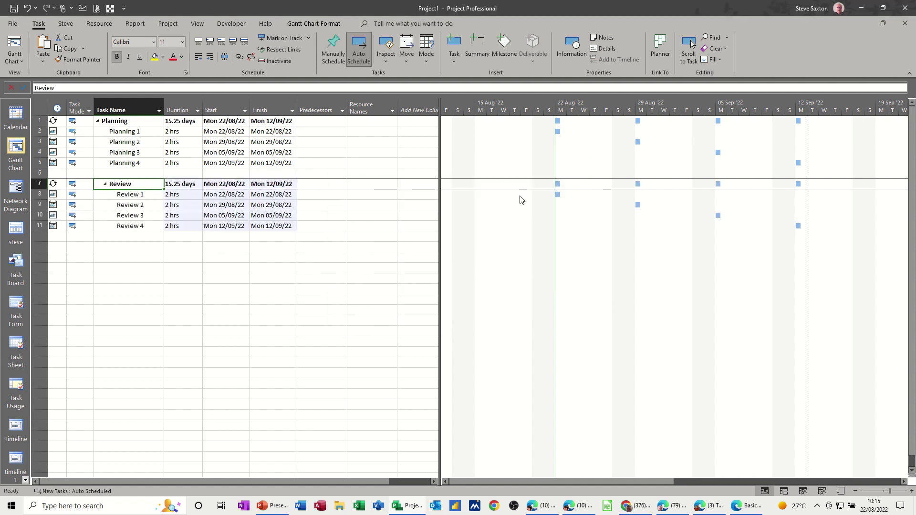
left_click(135, 196)
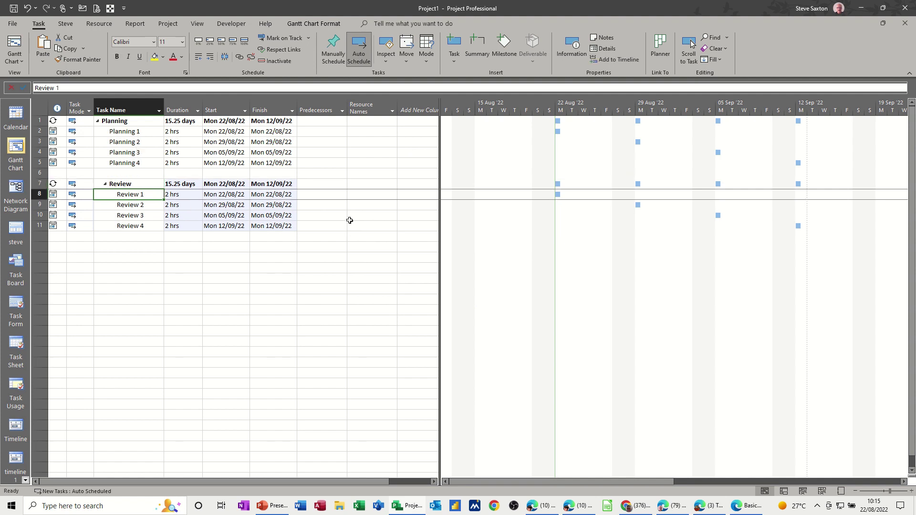
Enter predecessors 2, 3, 4 and 5 for Review 1 to Review 4.
left_click(316, 196)
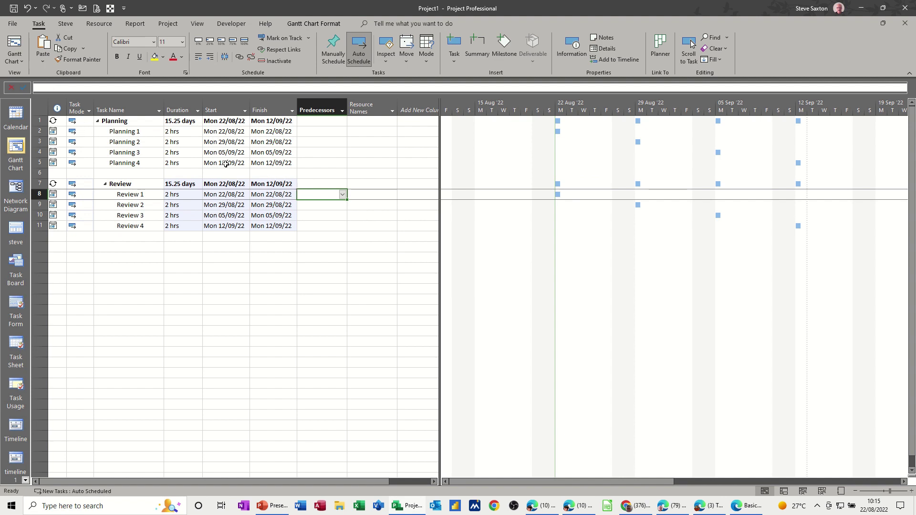
type("2")
key("Return")
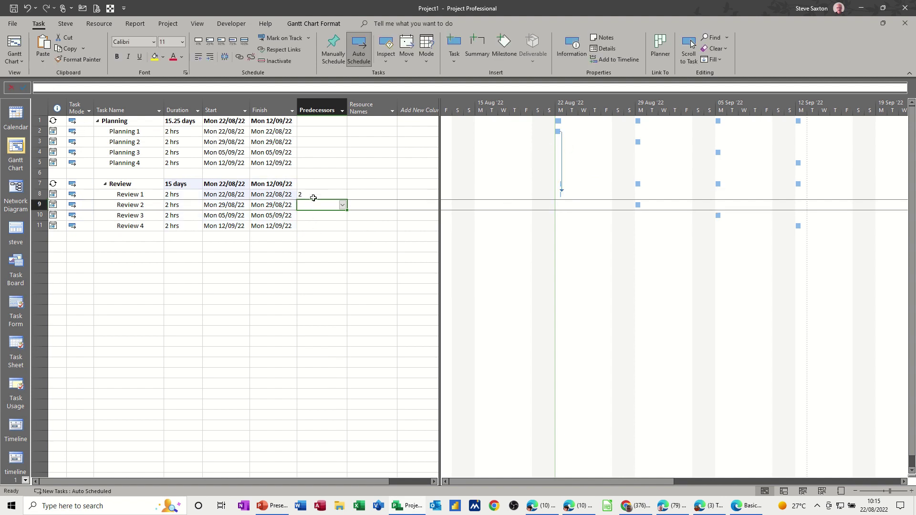
type("3")
key("Return")
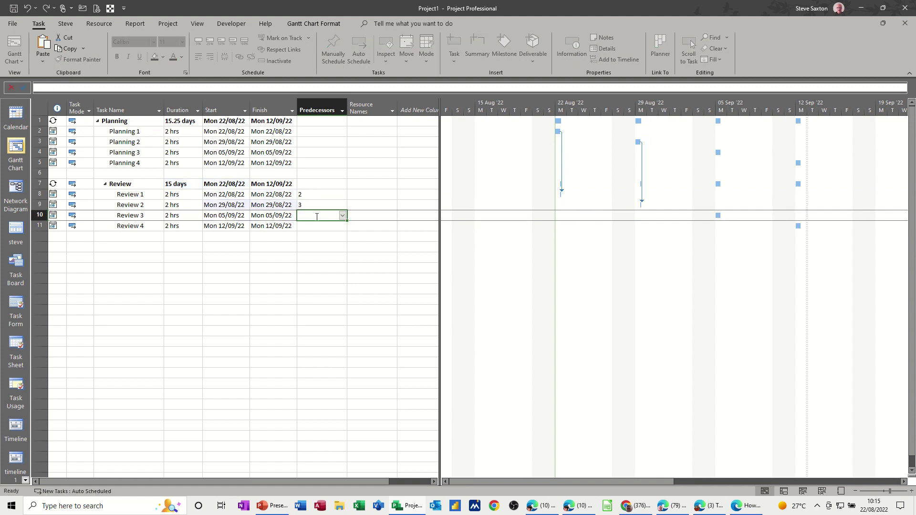
type("4")
key("Return")
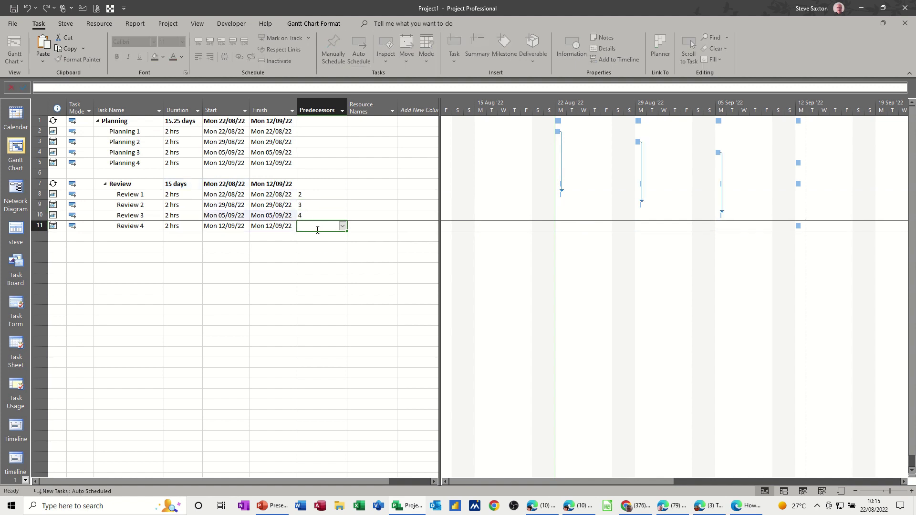
type("5")
left_click(308, 248)
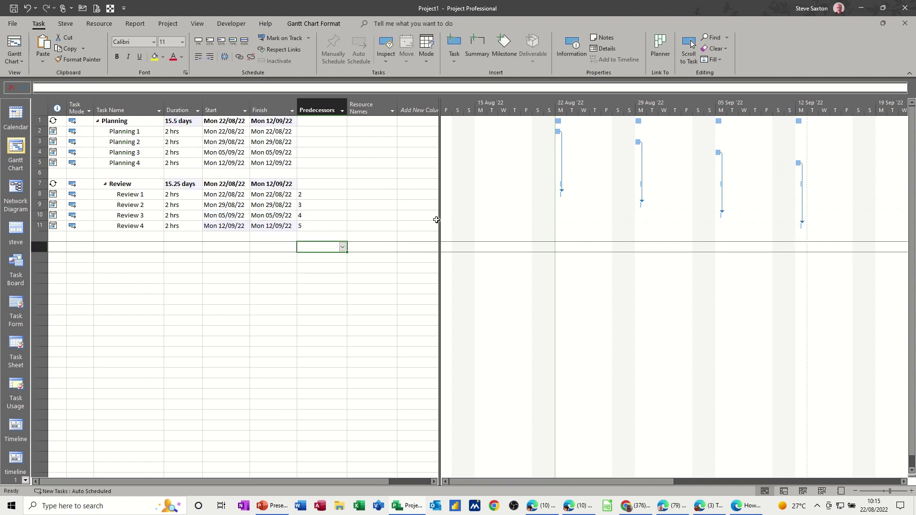
In Bar Styles, set the right-side bar text to the task Name.
double_click(583, 211)
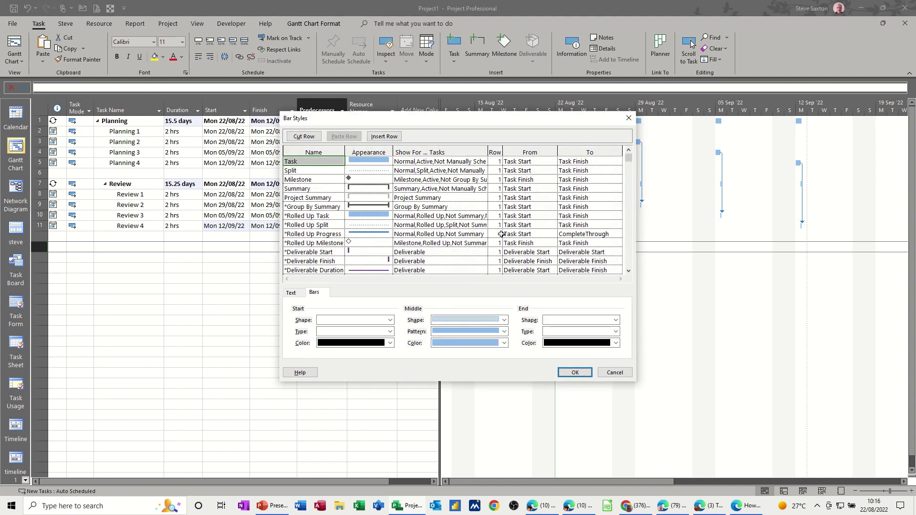
left_click(295, 293)
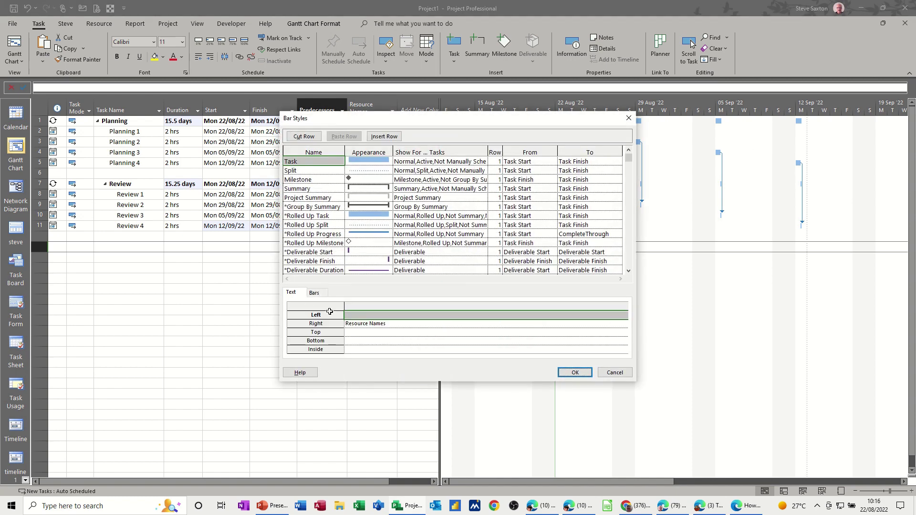
left_click(354, 322)
key("Delete")
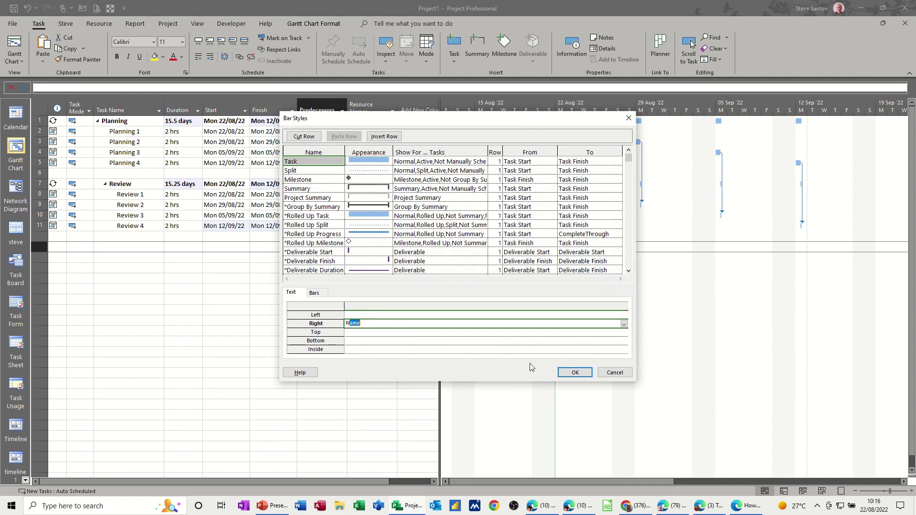
left_click(562, 372)
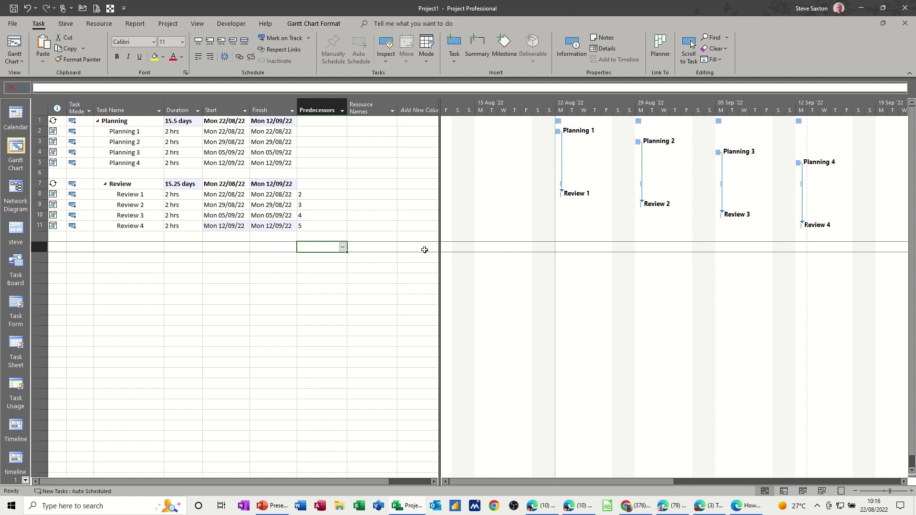
Add Task A with a 2-day duration and predecessor 8, finishing Wed 24/08/22.
left_click(116, 246)
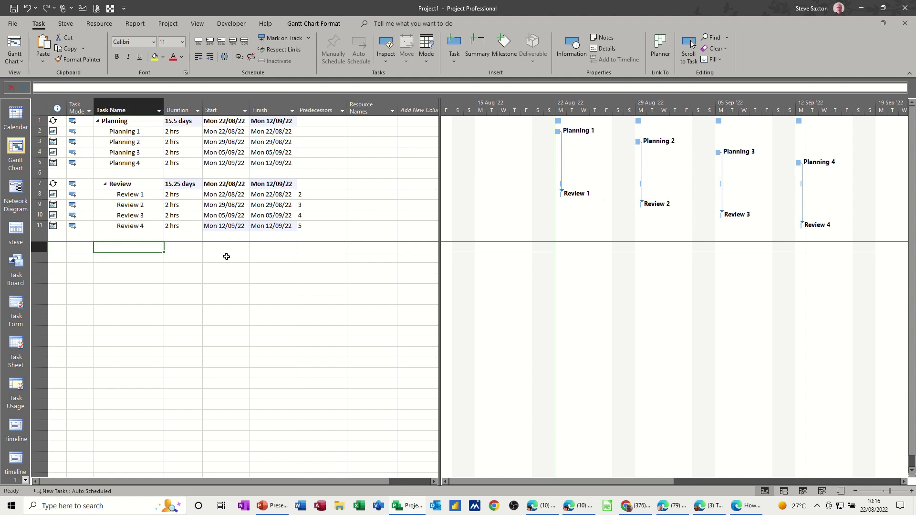
type("Task")
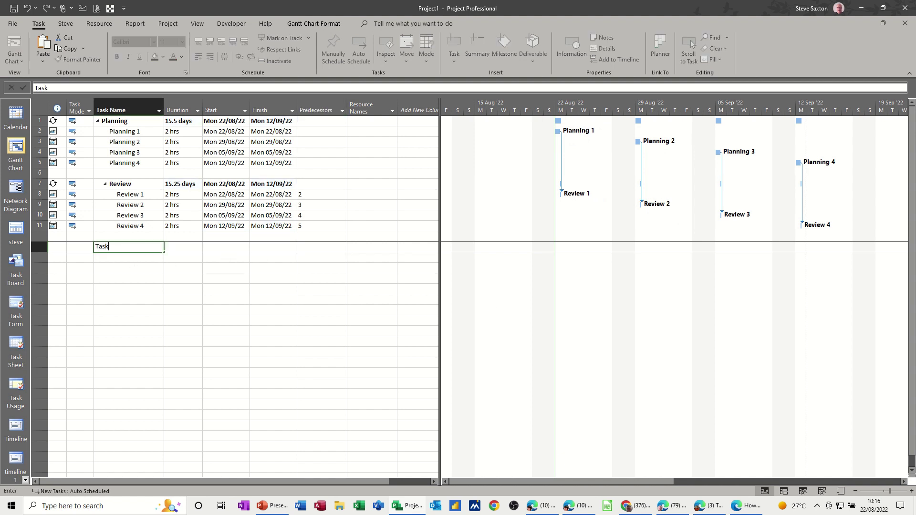
type(" A")
key("Return")
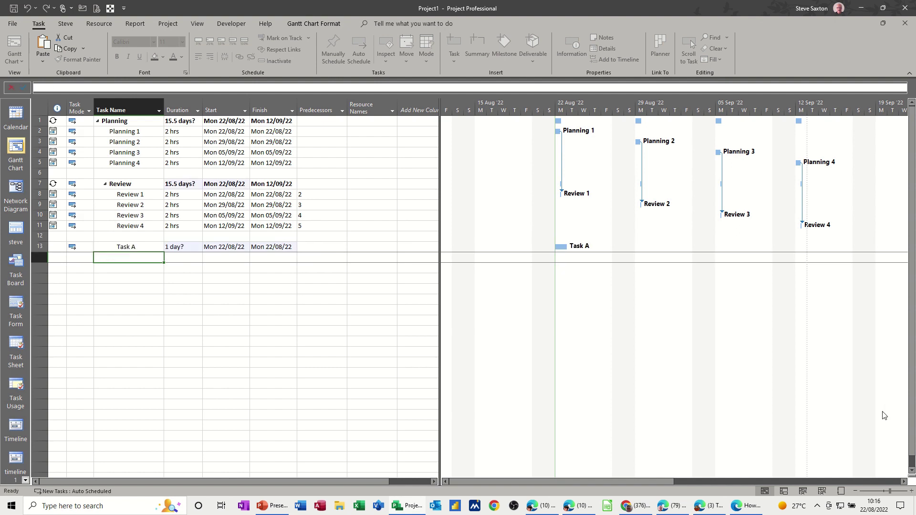
left_click(175, 247)
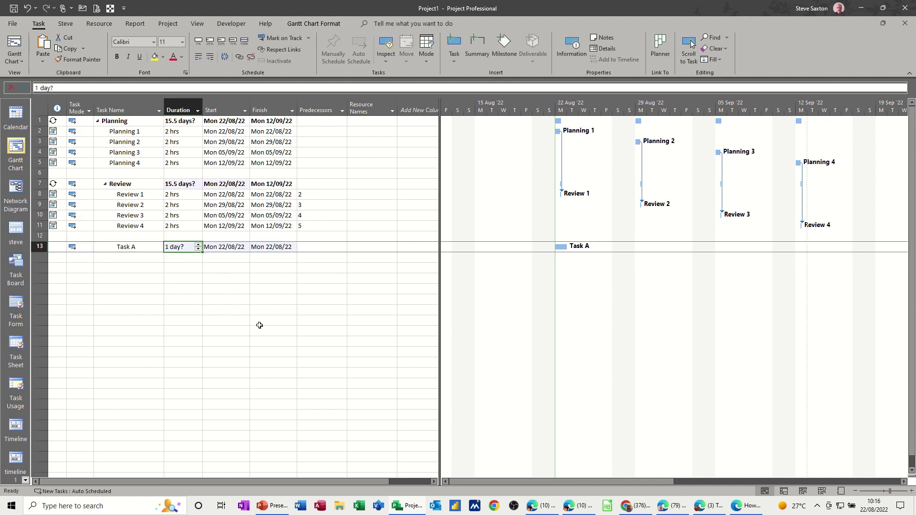
type("2")
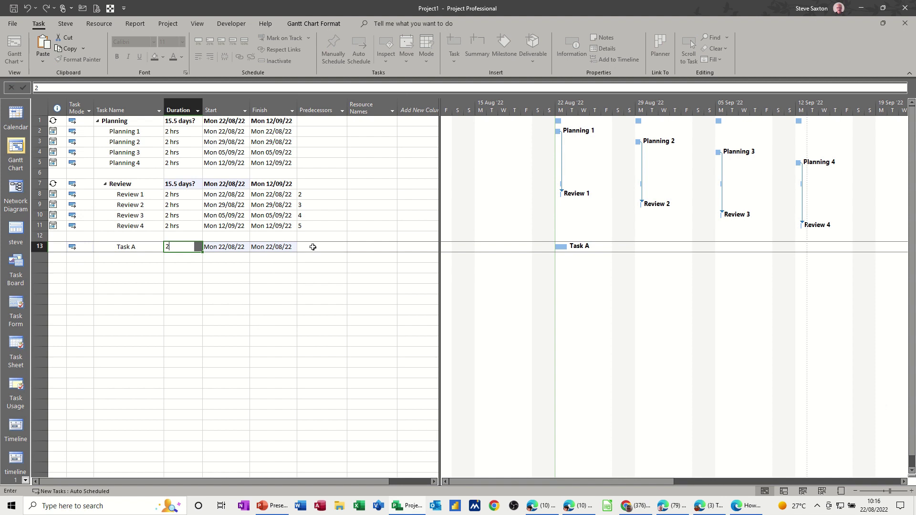
left_click(307, 247)
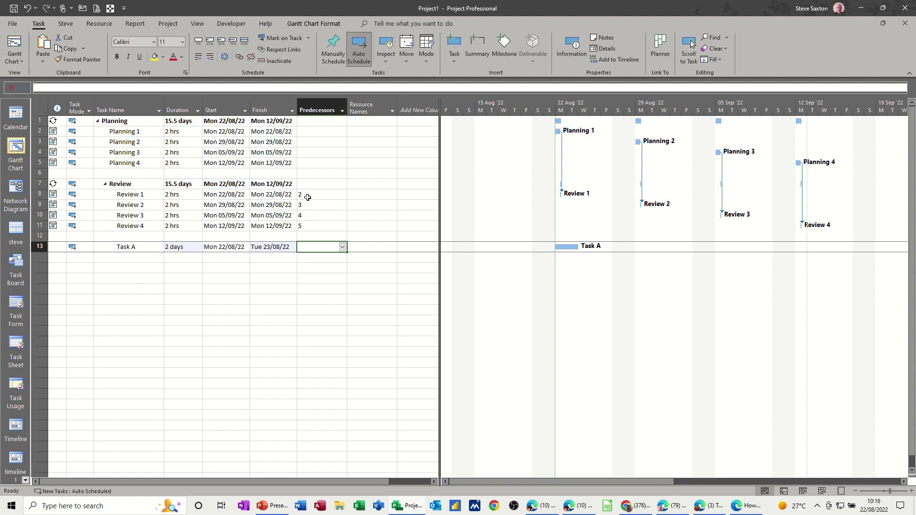
type("8")
left_click(273, 267)
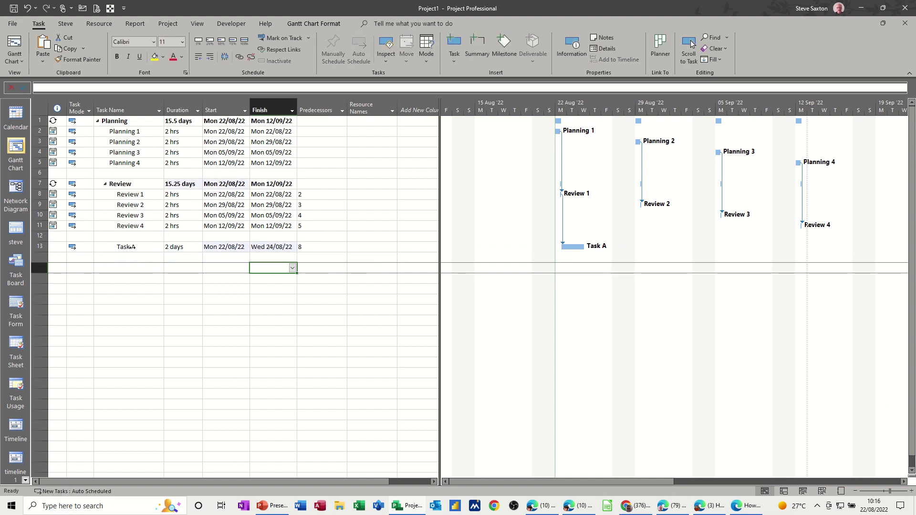
Outdent the Review summary and Task A to the top outline level.
left_click(98, 122)
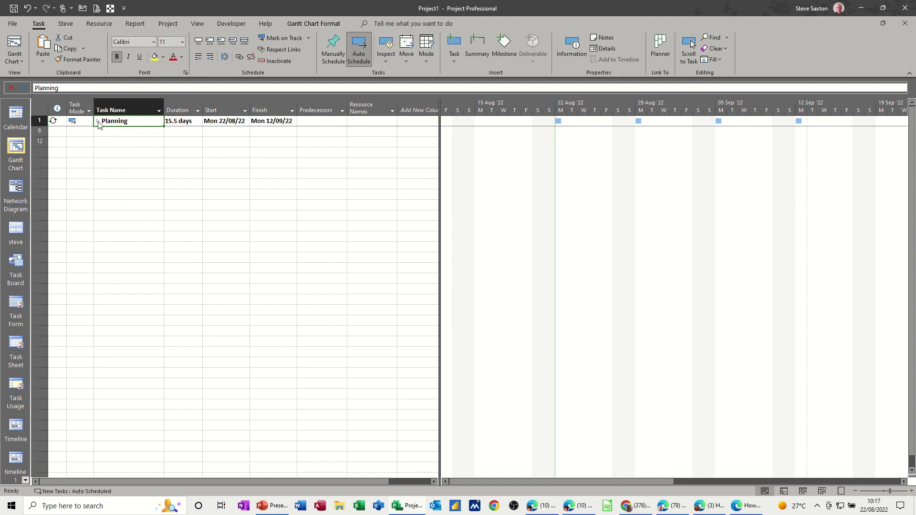
left_click(98, 121)
left_click(128, 183)
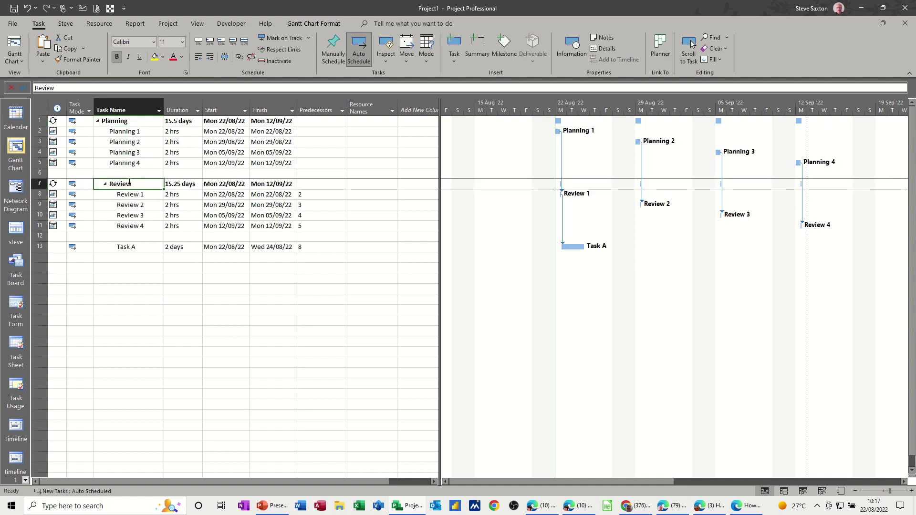
left_click(198, 58)
left_click(116, 246)
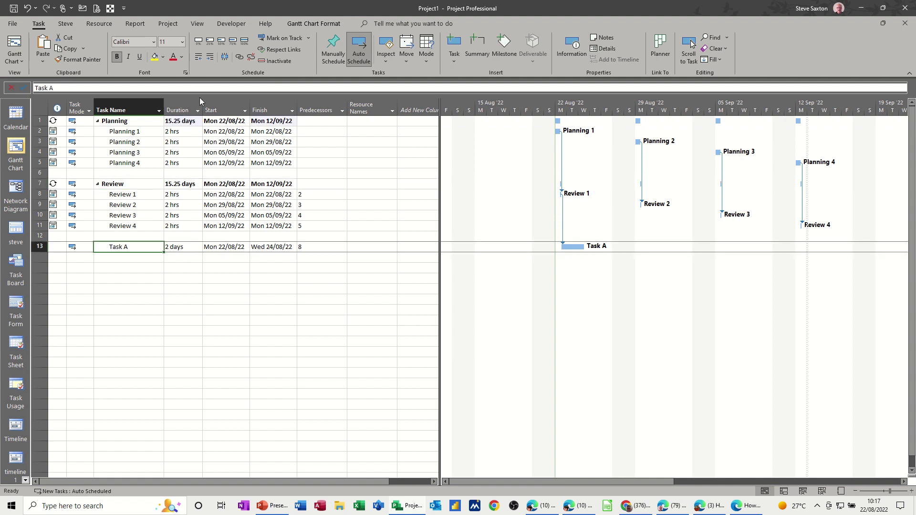
left_click(198, 58)
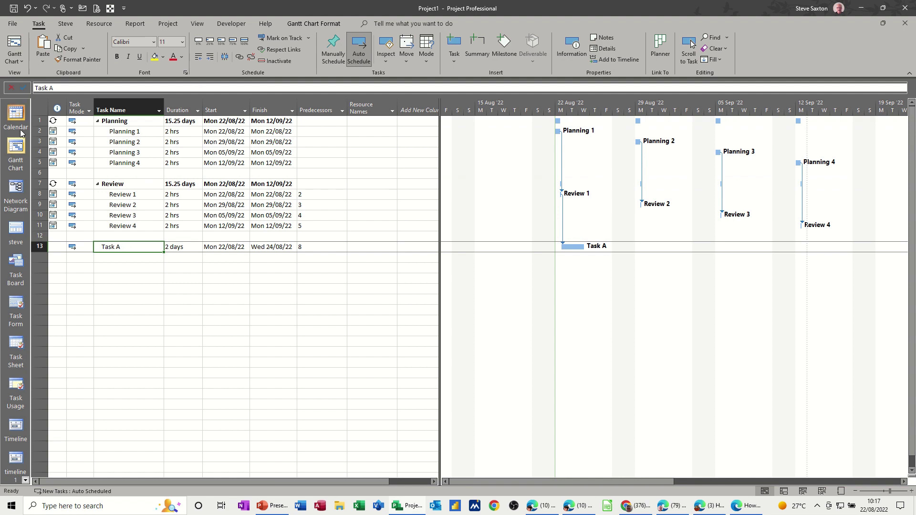
left_click(36, 121)
Insert a new task named ProjectA above Planning.
right_click(39, 122)
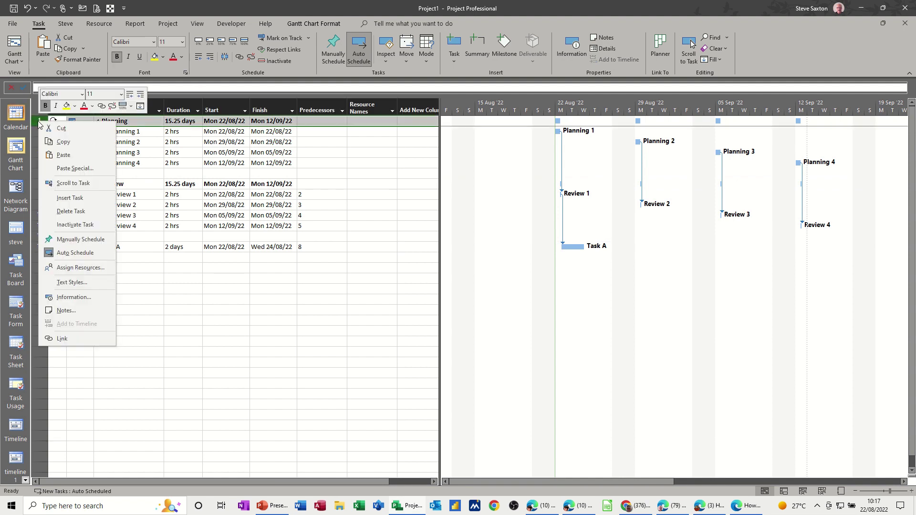
left_click(70, 199)
type("P")
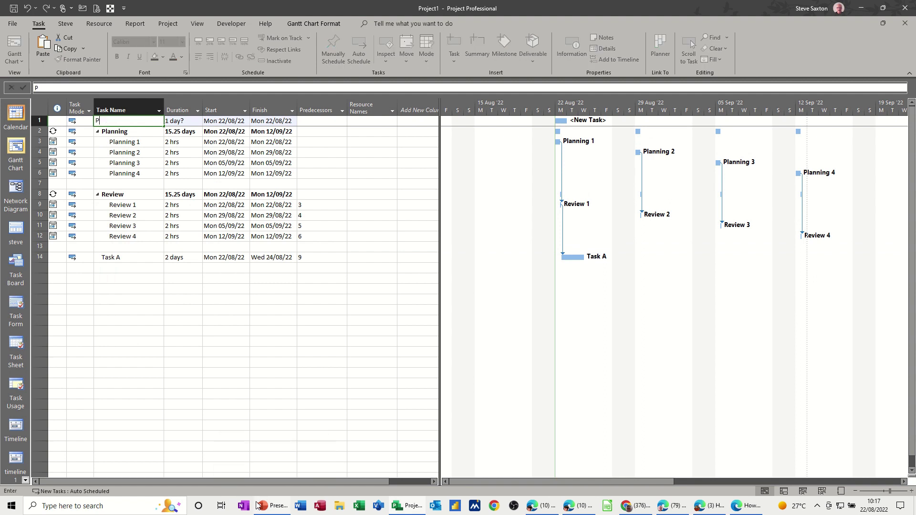
type("rojectA")
left_click(133, 384)
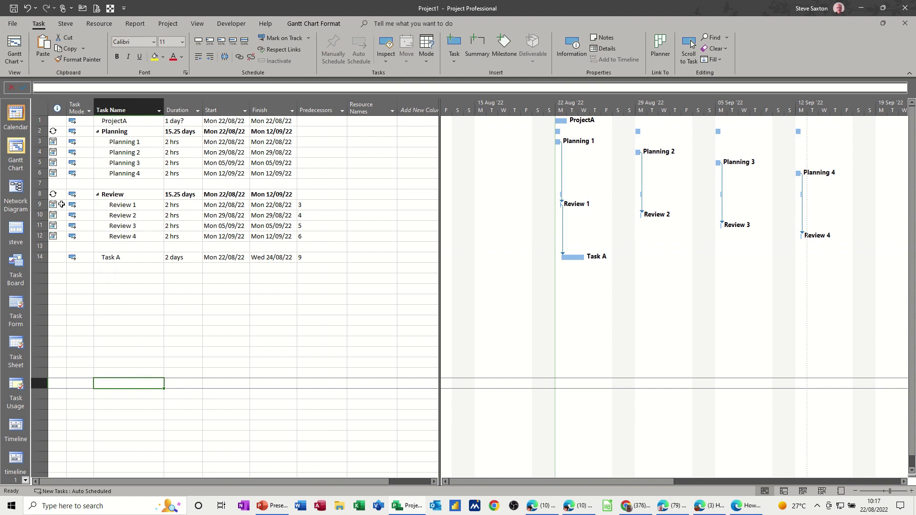
Indent rows 2–14 under ProjectA and collapse the Planning and Review groups.
left_click_drag(39, 132, 39, 257)
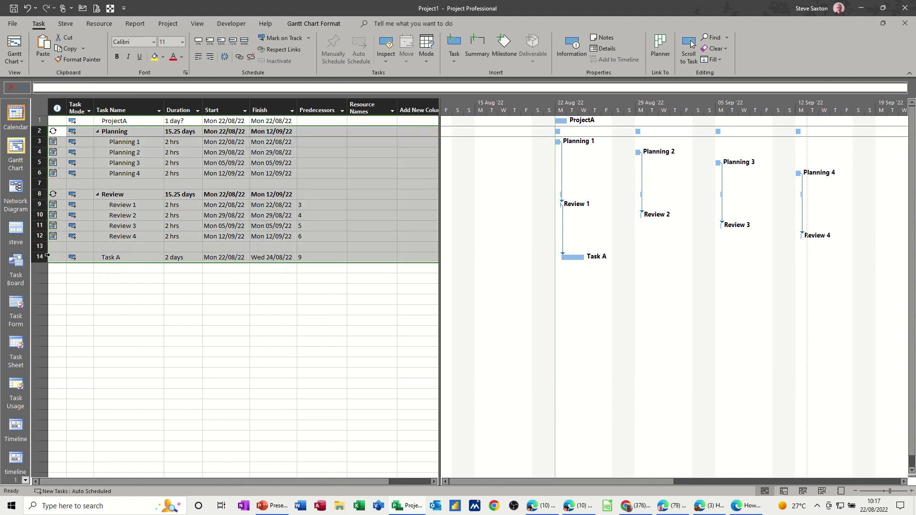
left_click(210, 56)
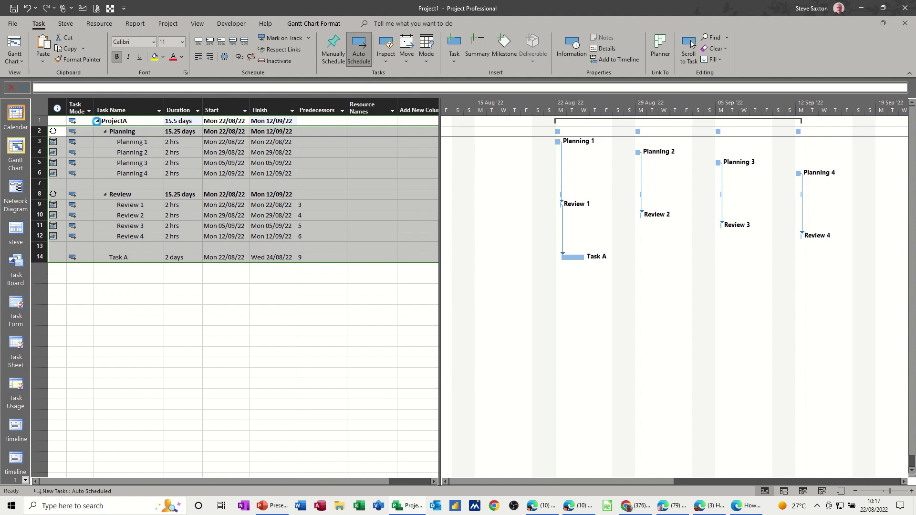
left_click(98, 121)
left_click(97, 121)
left_click(105, 132)
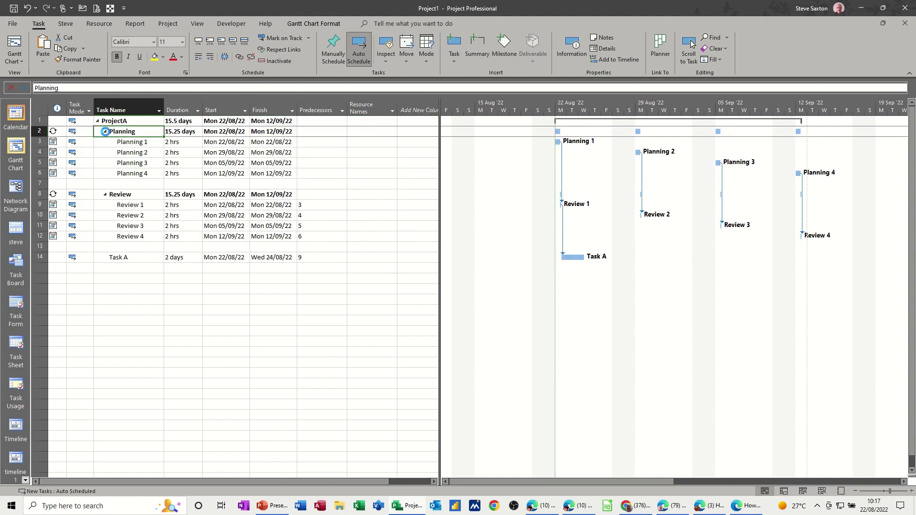
left_click(105, 153)
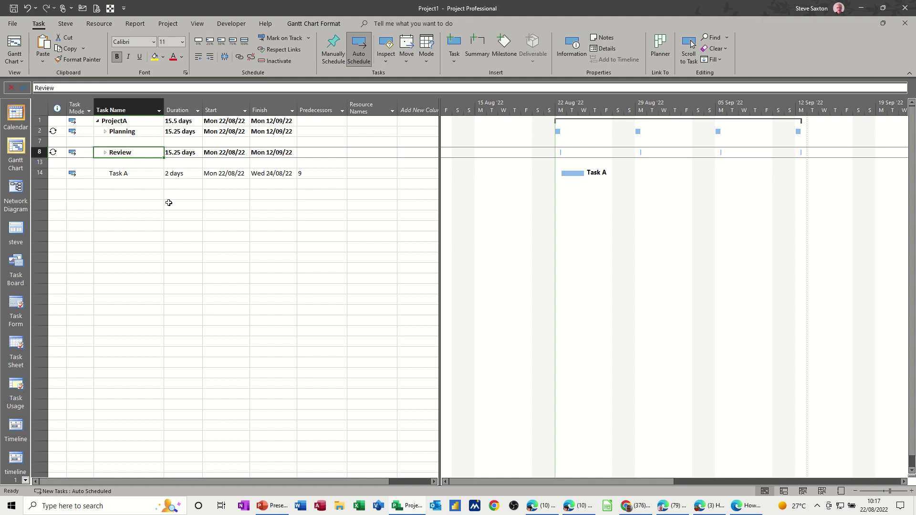
Select an empty row and open the Task insert options, including Recurring Task.
left_click(125, 210)
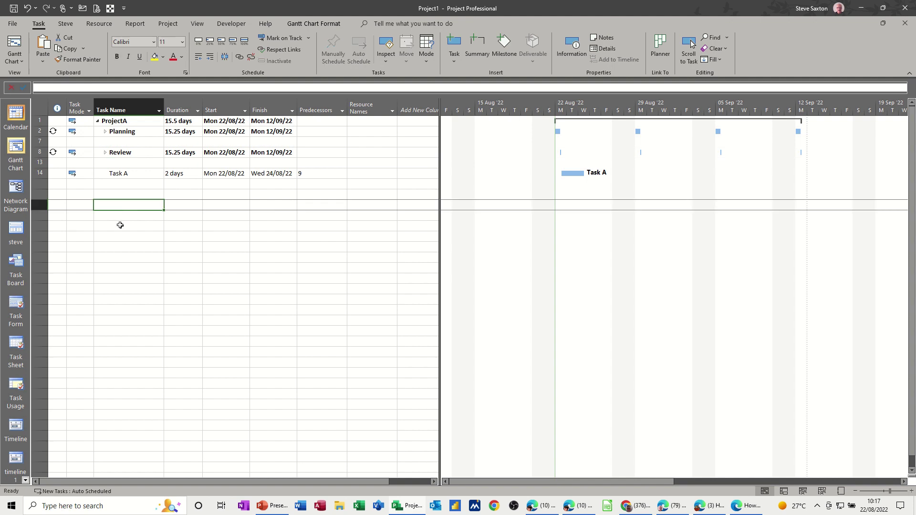
left_click(122, 226)
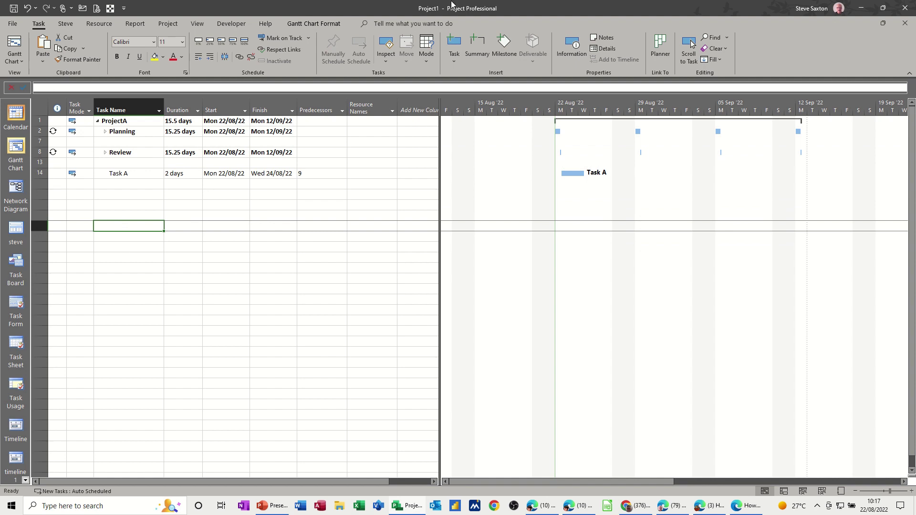
left_click(454, 62)
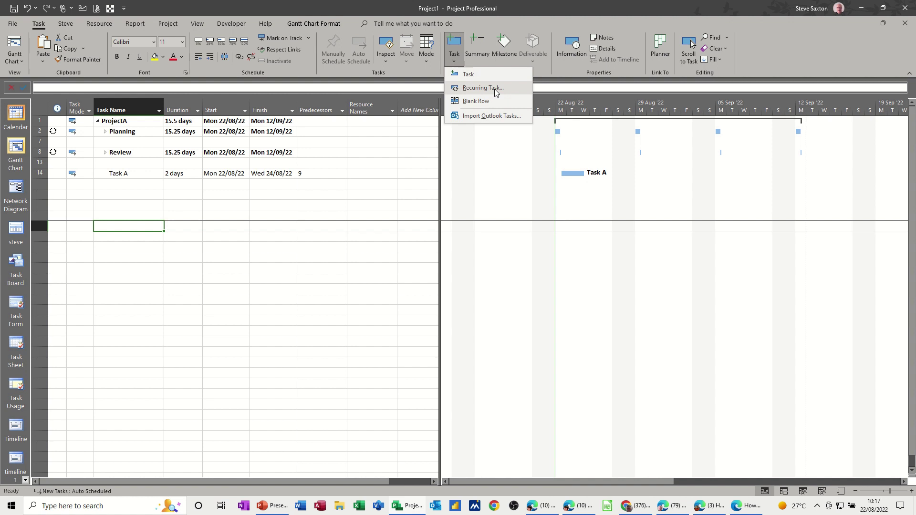